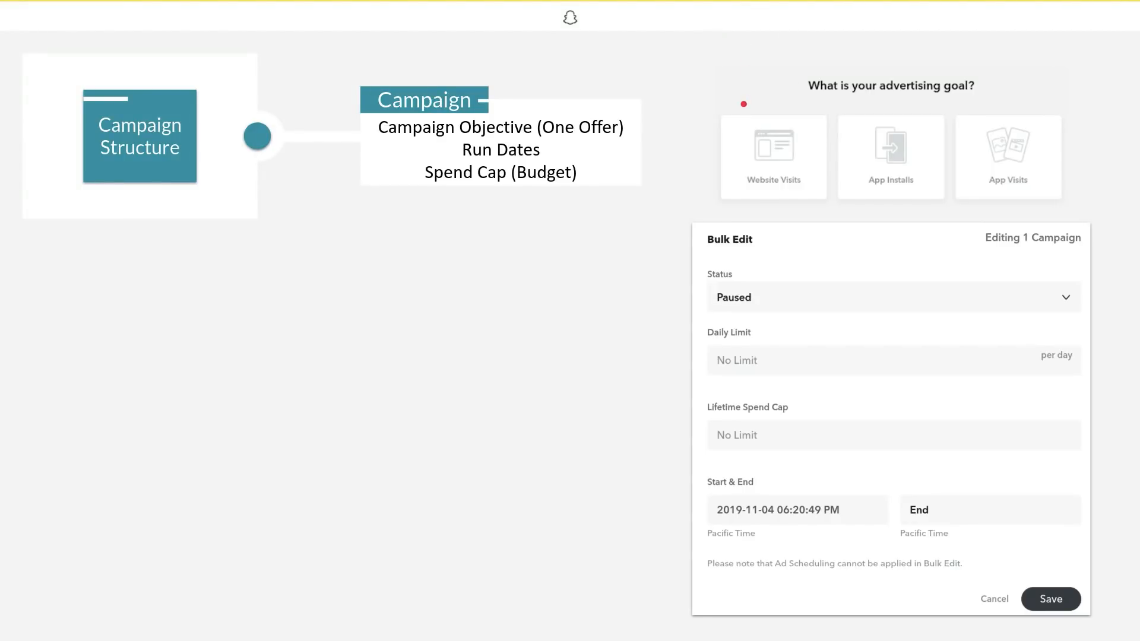
pyautogui.press('Right')
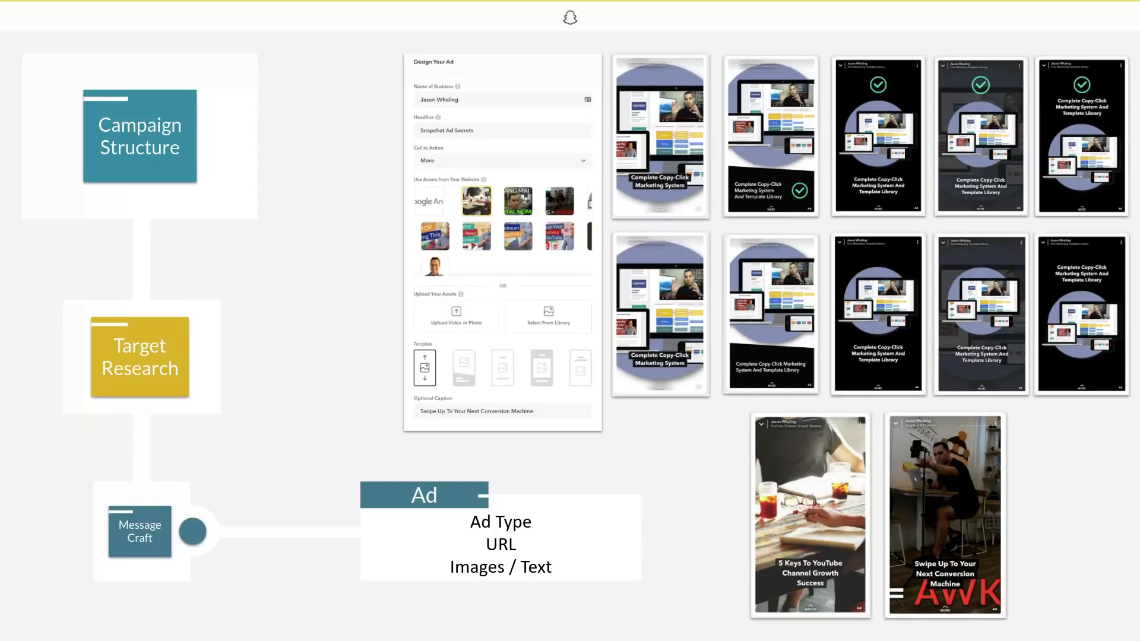
pyautogui.click(736, 50)
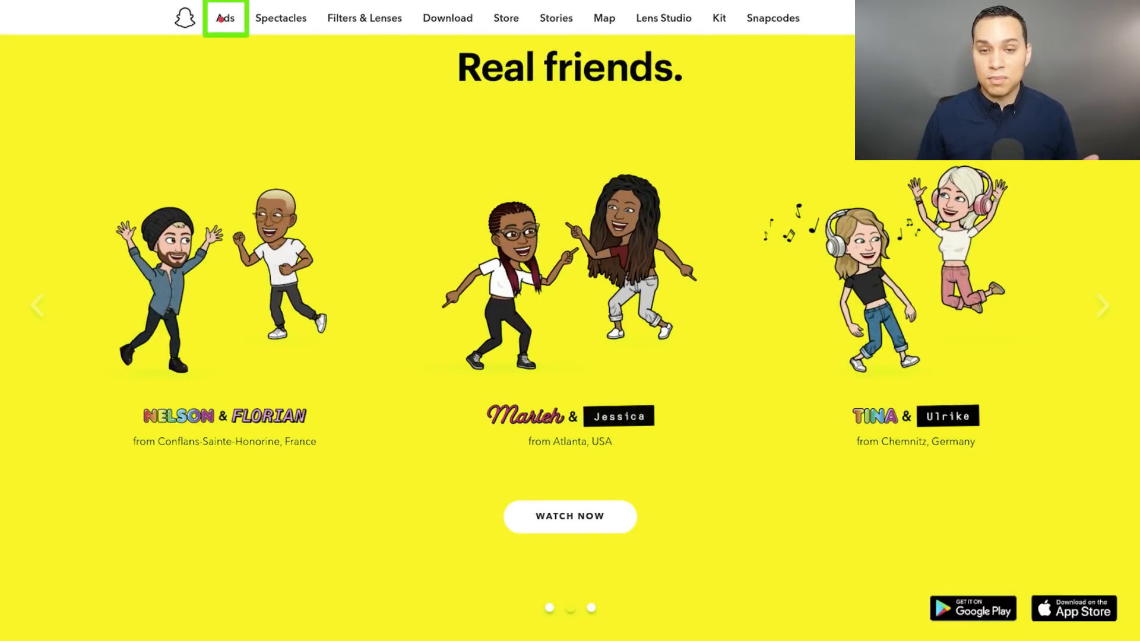
# Step: Start creating an ad from Snapchat's advertising page and log in to Ads Manager with an existing account
pyautogui.click(221, 18)
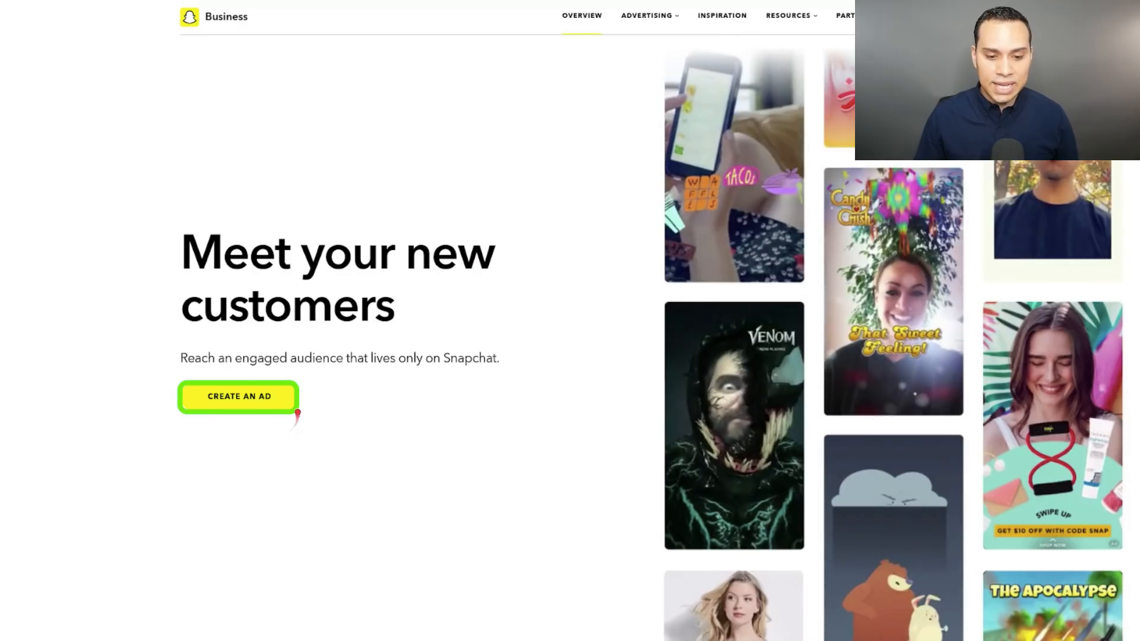
pyautogui.click(286, 396)
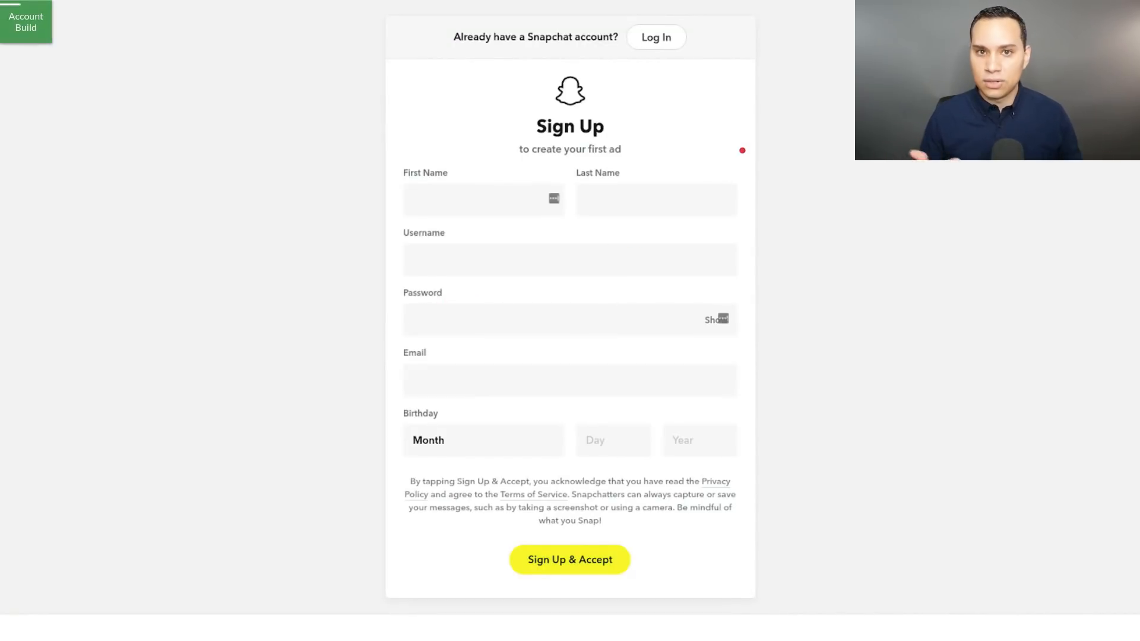
pyautogui.click(643, 40)
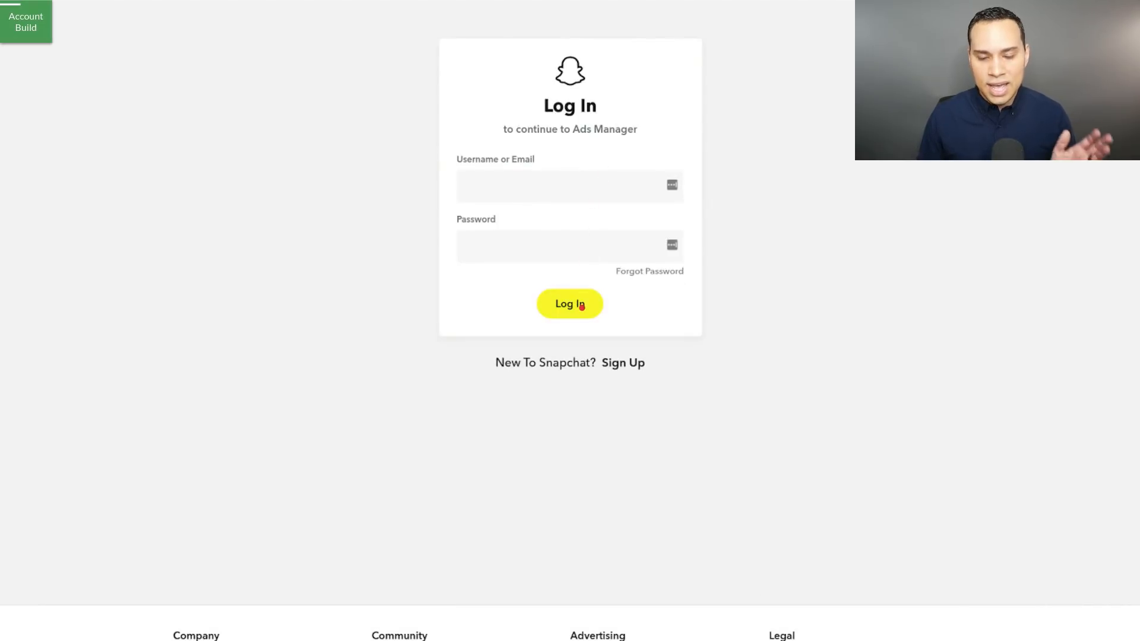
pyautogui.click(581, 307)
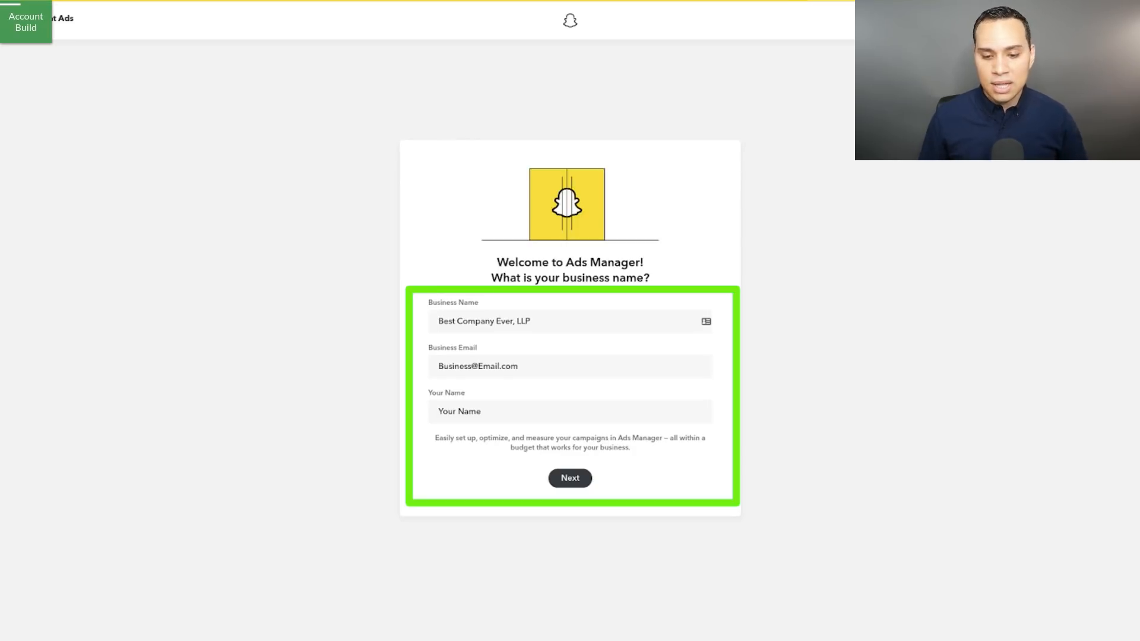
# Step: Submit the business details for Best Company Ever, LLP with its contact information, country United States and currency USD
pyautogui.click(568, 490)
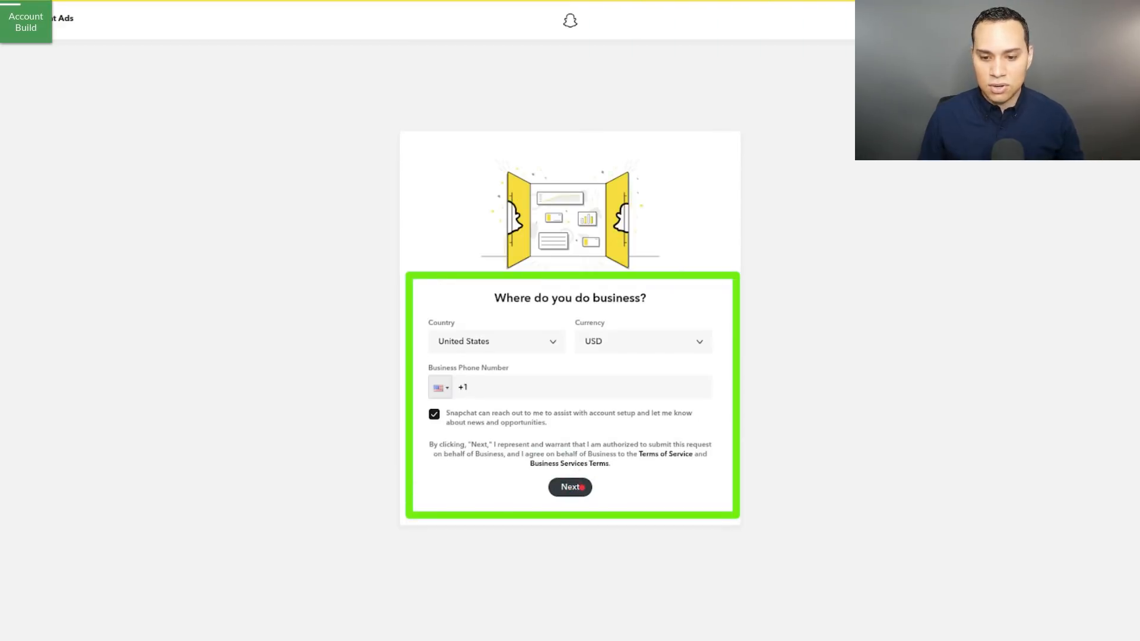
pyautogui.click(581, 488)
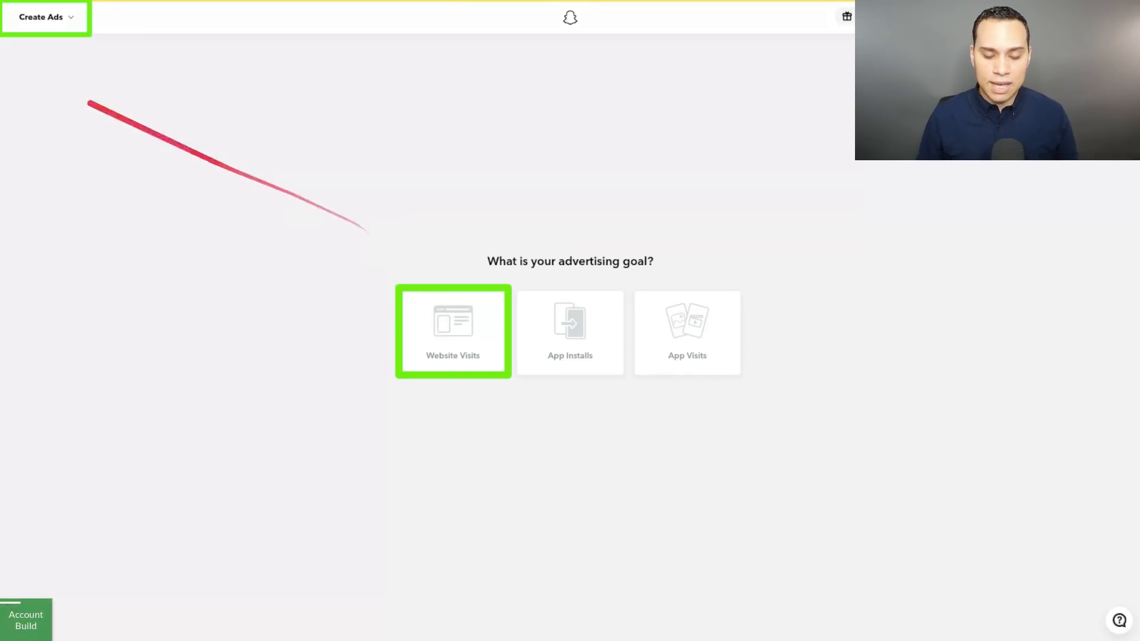
# Step: Begin a new single ad using the Instant Create workflow
pyautogui.click(66, 28)
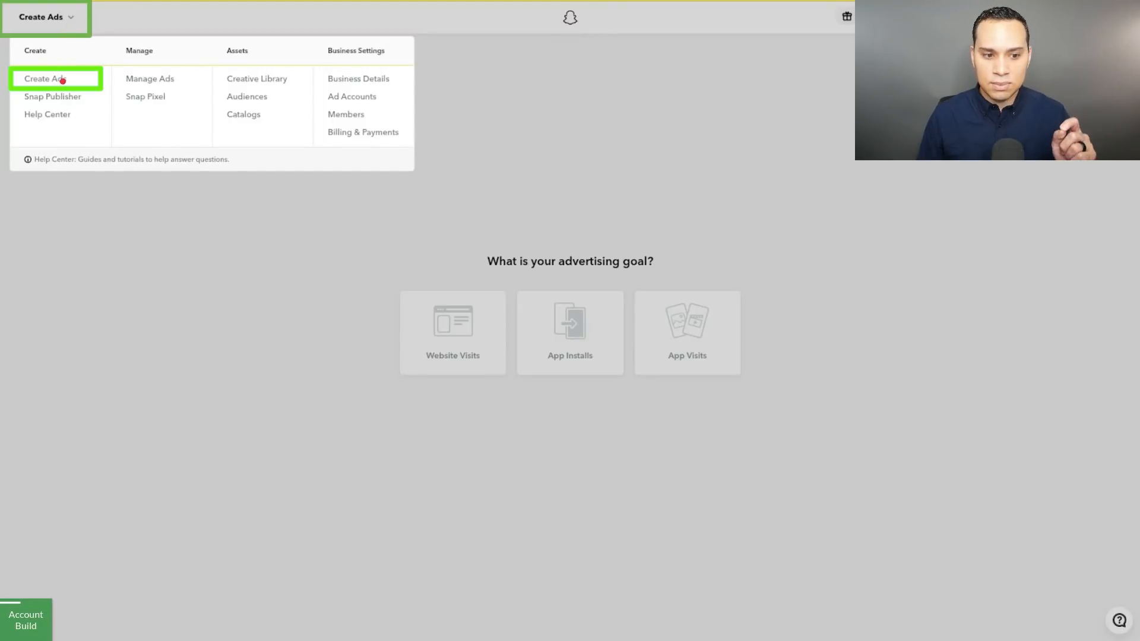
pyautogui.click(62, 80)
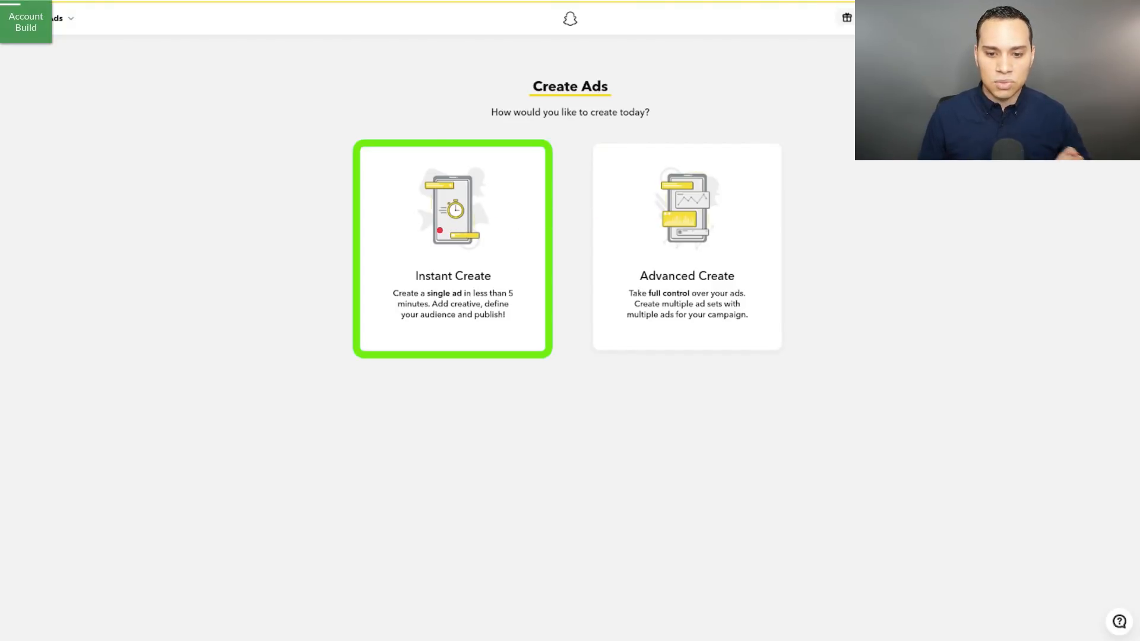
pyautogui.click(440, 230)
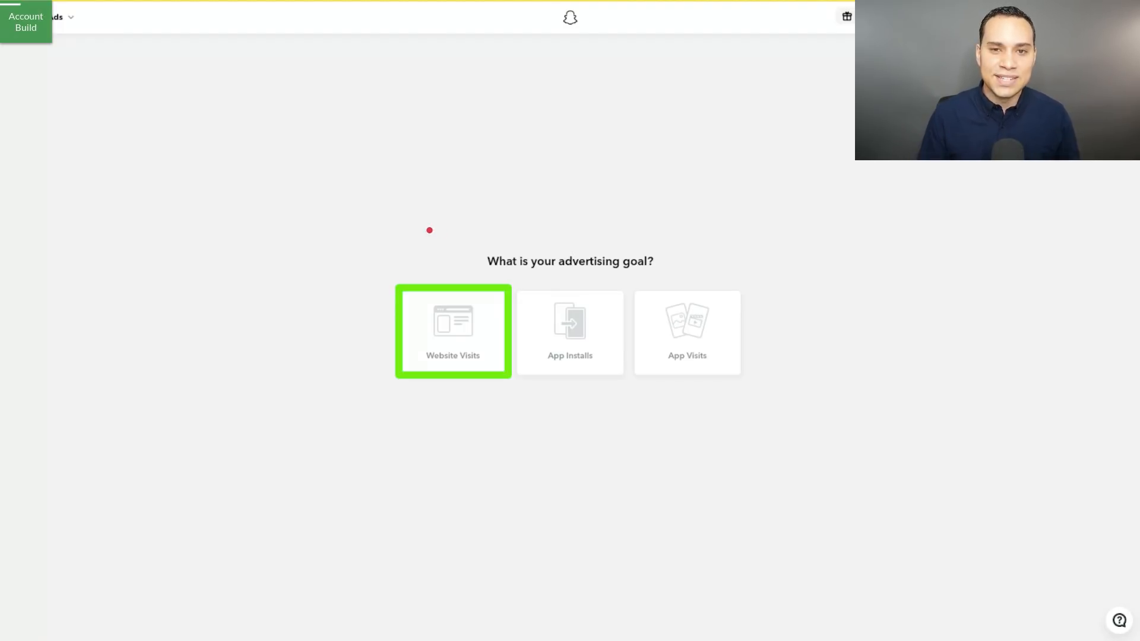
# Step: Choose Website Visits as the goal, link the ad to the business site's aspire-notebook-launch-2 page, and import the website's photos
pyautogui.click(481, 303)
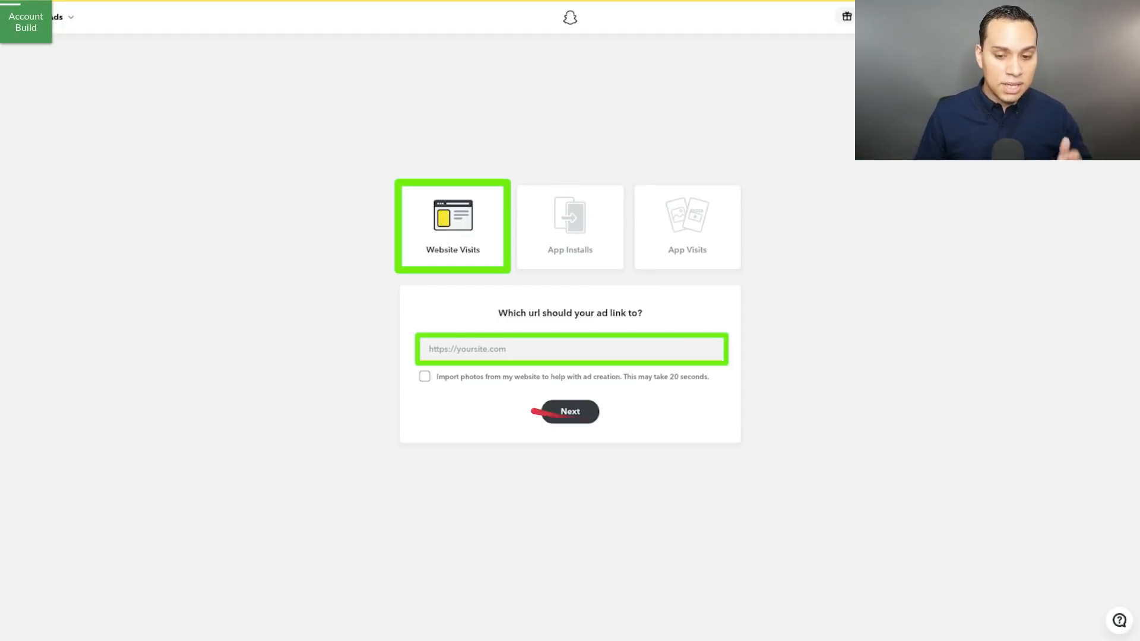
pyautogui.click(572, 354)
pyautogui.write('https://jasonwhaling.com/aspire-notebook-launch-2/')
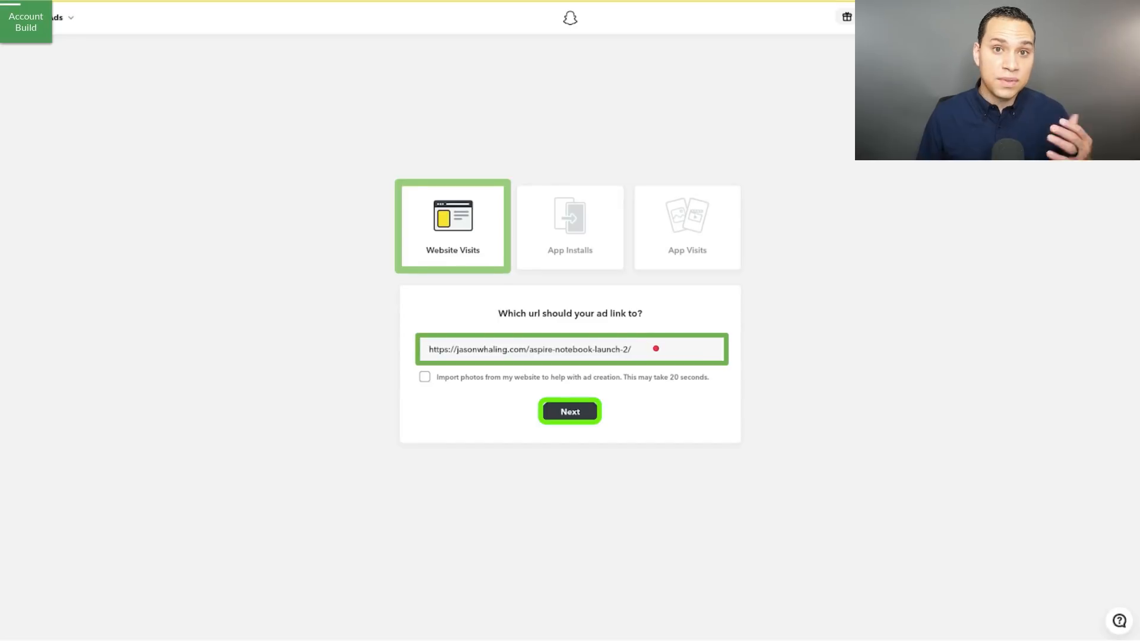
pyautogui.click(585, 412)
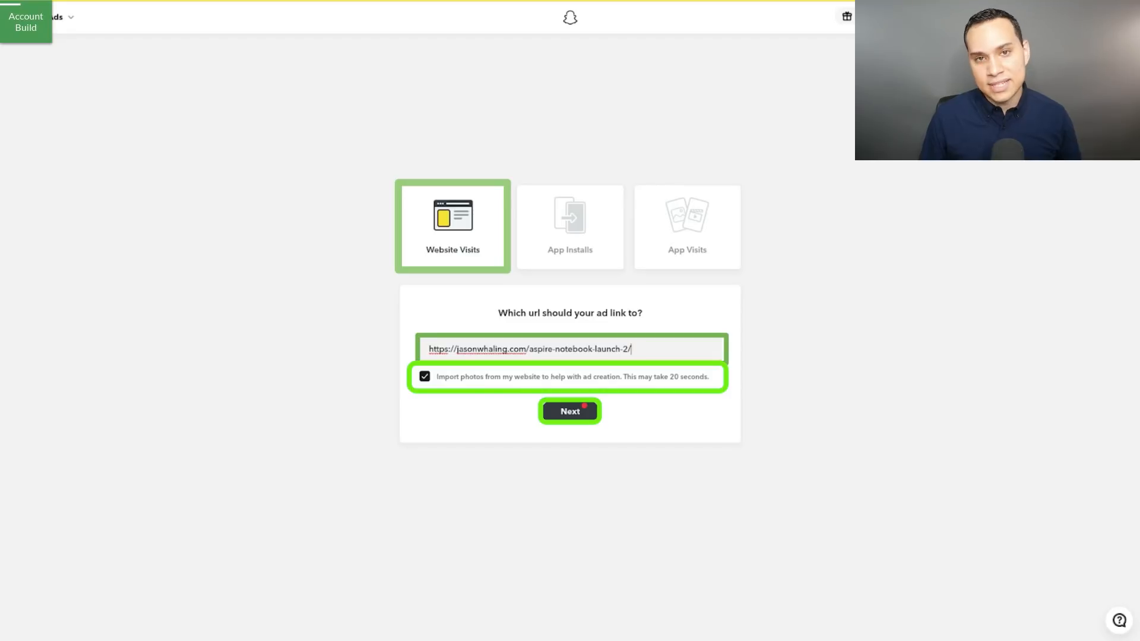
pyautogui.click(584, 406)
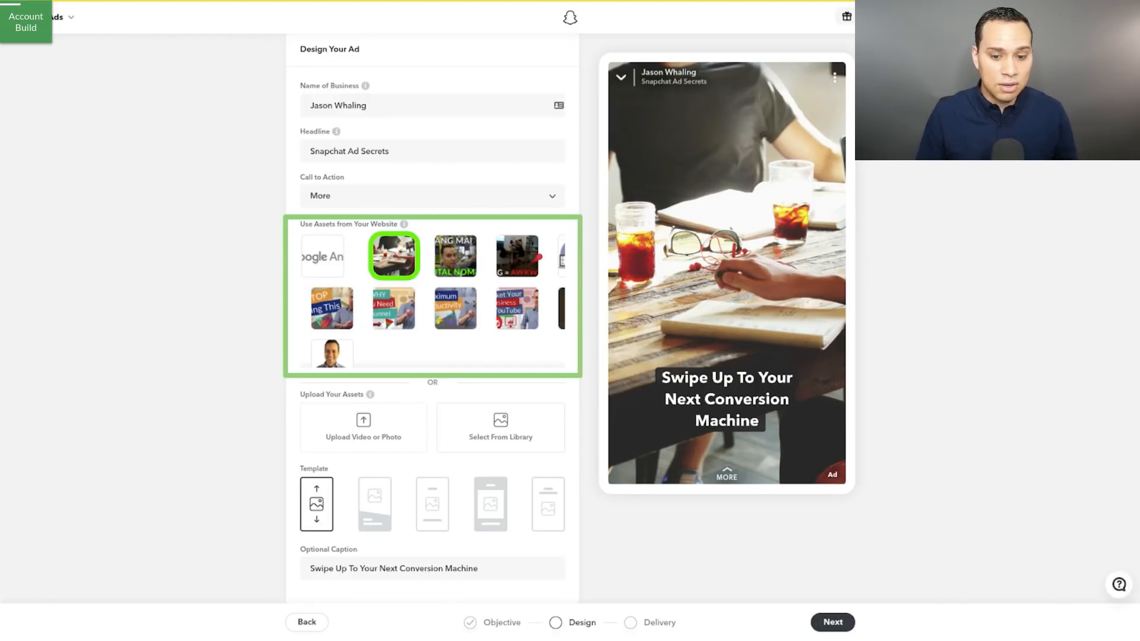
# Step: Design the ad with a website image, headline "Free Marketing Template Library" and caption "Complete Copy-Click Marketing System And Template Library"
pyautogui.click(526, 259)
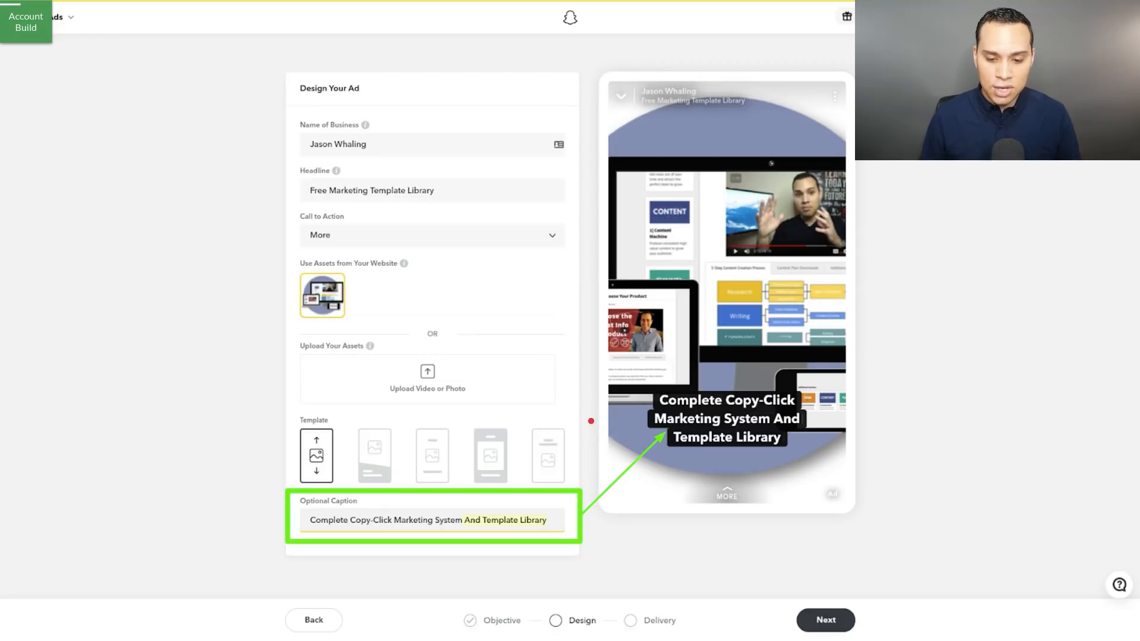
pyautogui.click(591, 421)
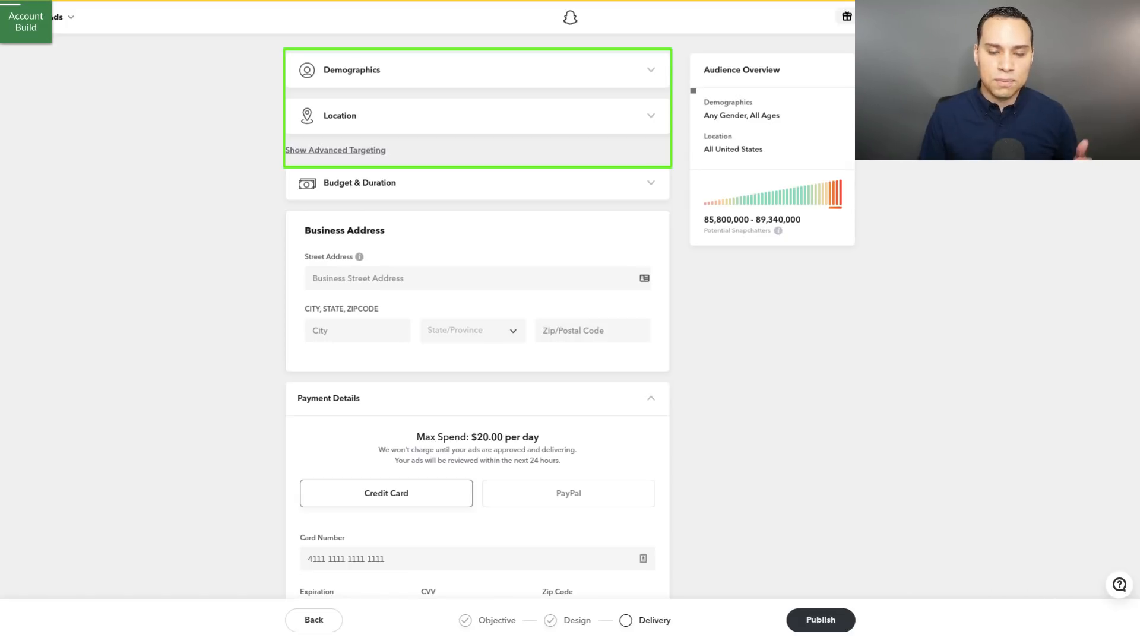
# Step: Target all genders aged 24 to 35+, English speakers in the United States, in the Investors & Entrepreneurs lifestyle category
pyautogui.click(352, 70)
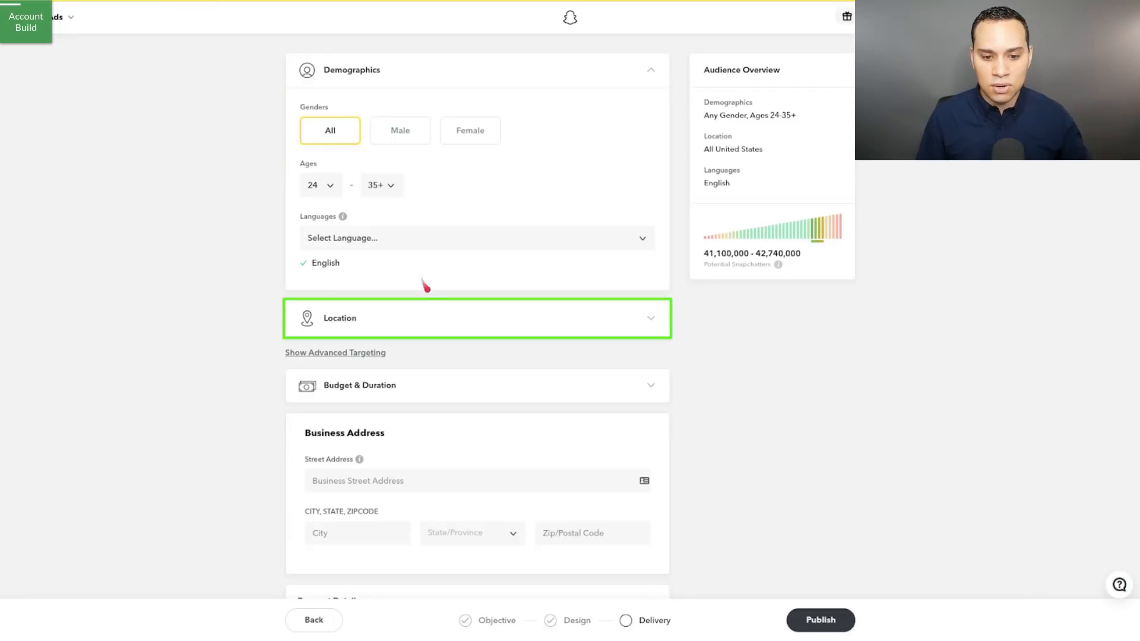
pyautogui.click(647, 315)
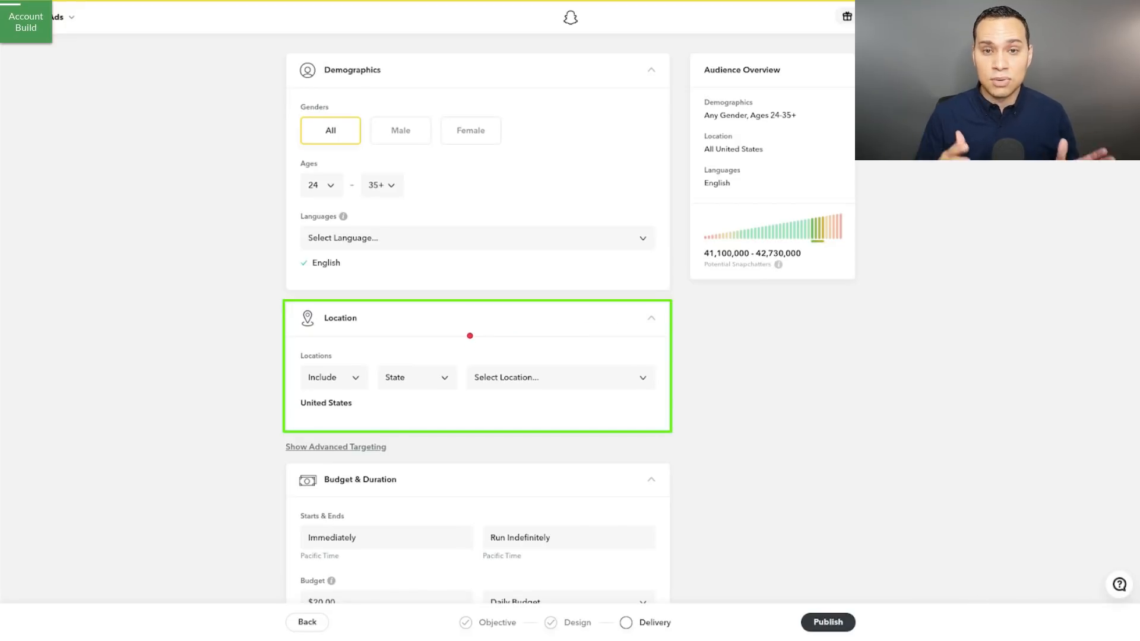
pyautogui.click(515, 377)
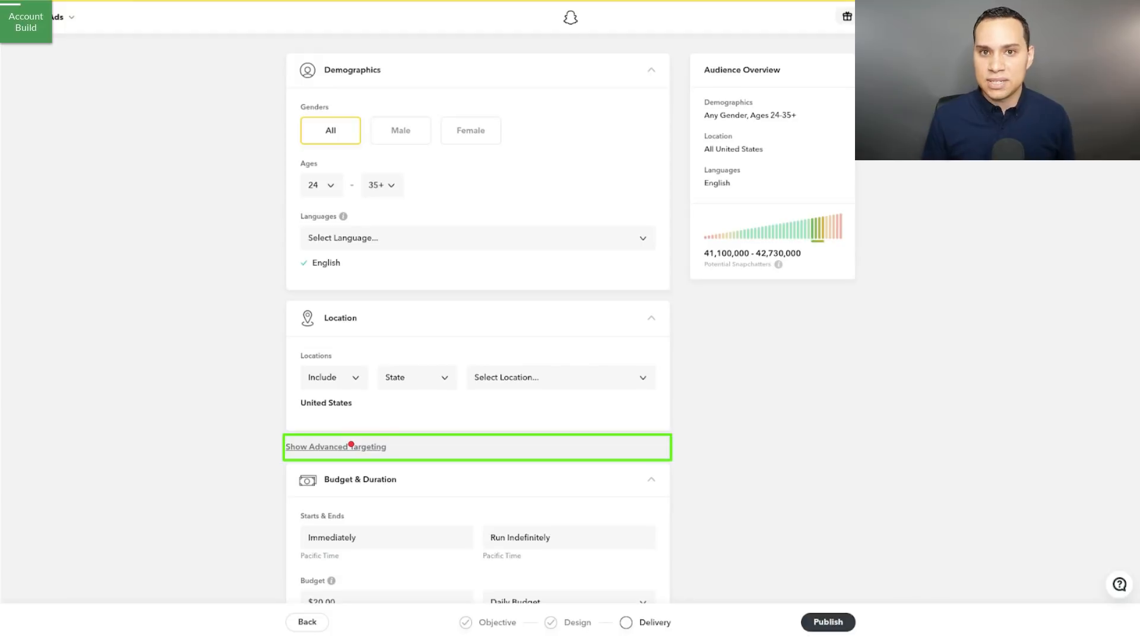
pyautogui.click(351, 446)
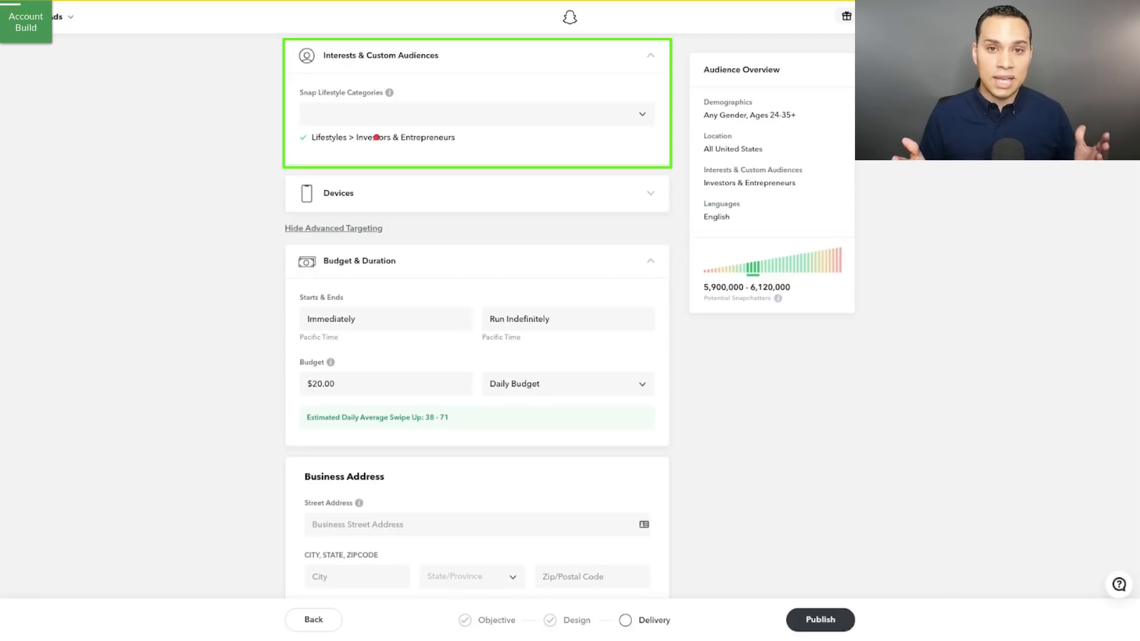
pyautogui.click(407, 195)
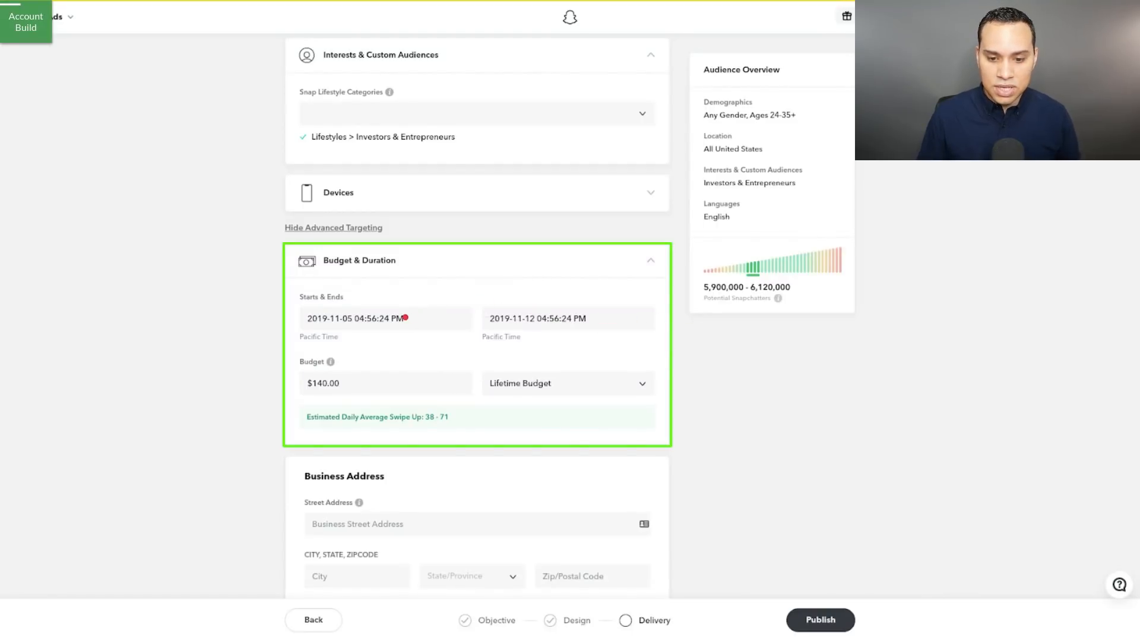
# Step: Schedule the ad from 2019-11-05 to 2019-11-12 with a daily budget of $20.00
pyautogui.click(402, 319)
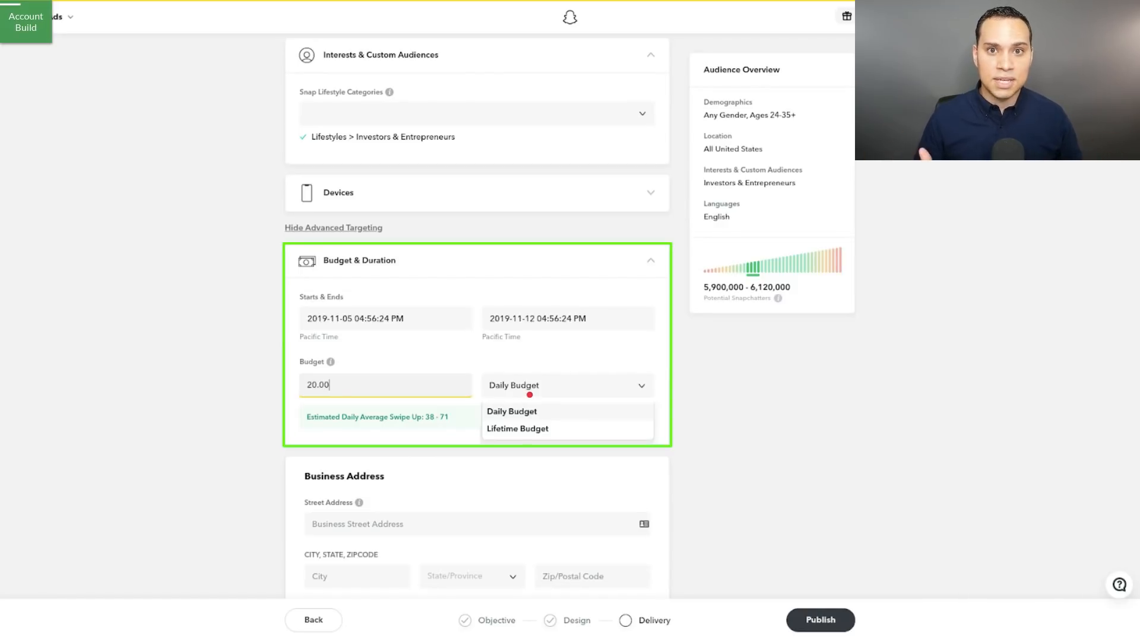
pyautogui.click(526, 428)
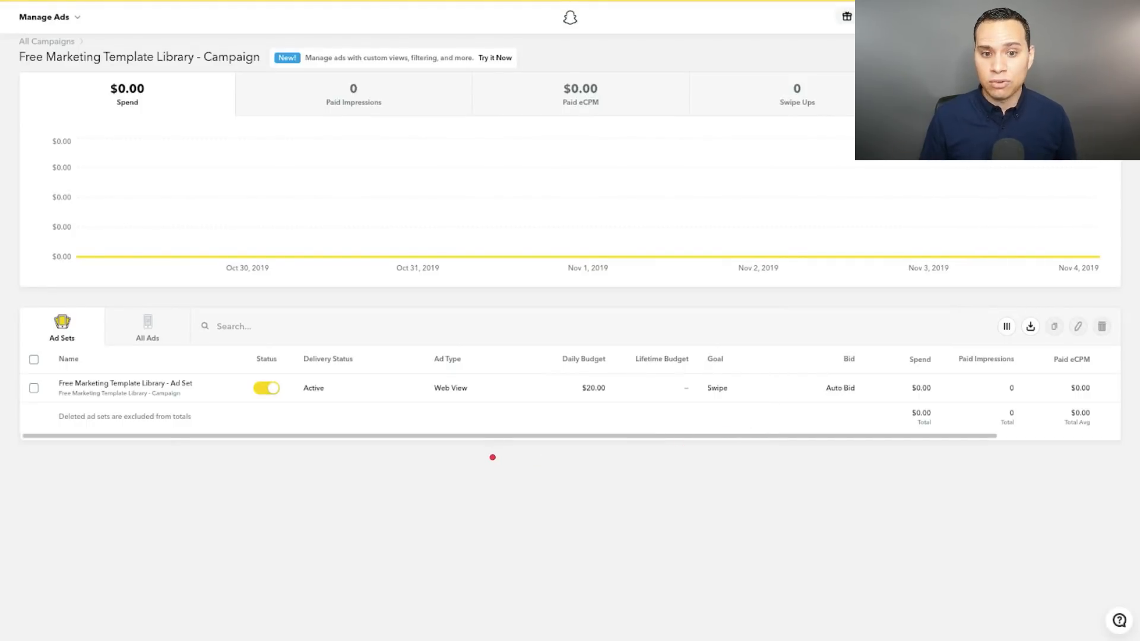
# Step: Return to the overview of all campaigns and create a Snap Pixel for the ad account
pyautogui.click(53, 42)
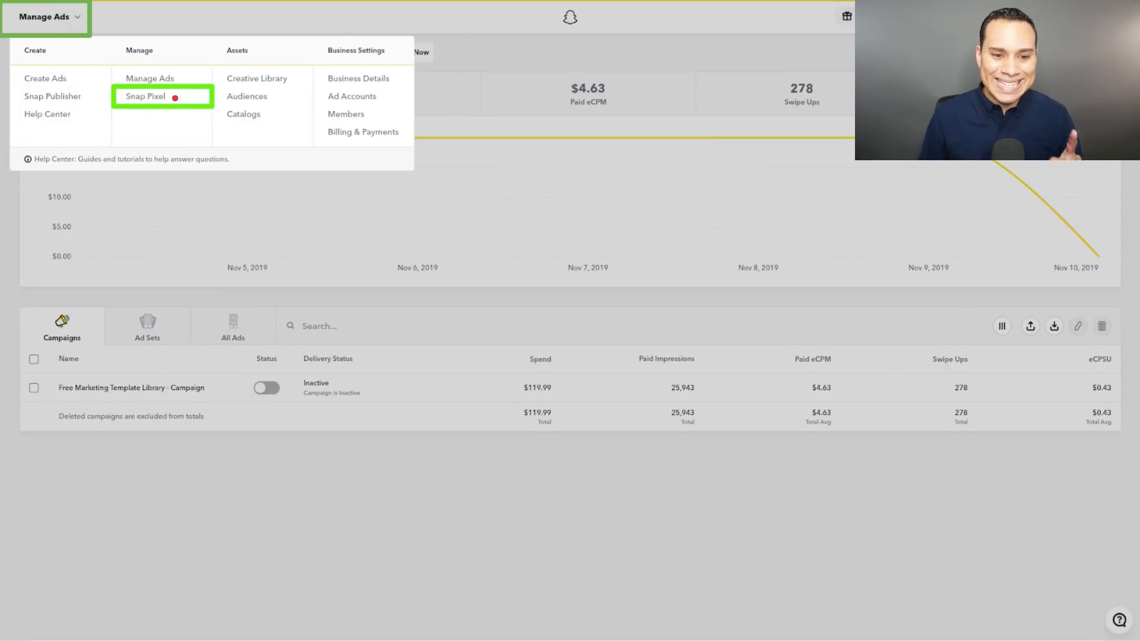
pyautogui.click(174, 100)
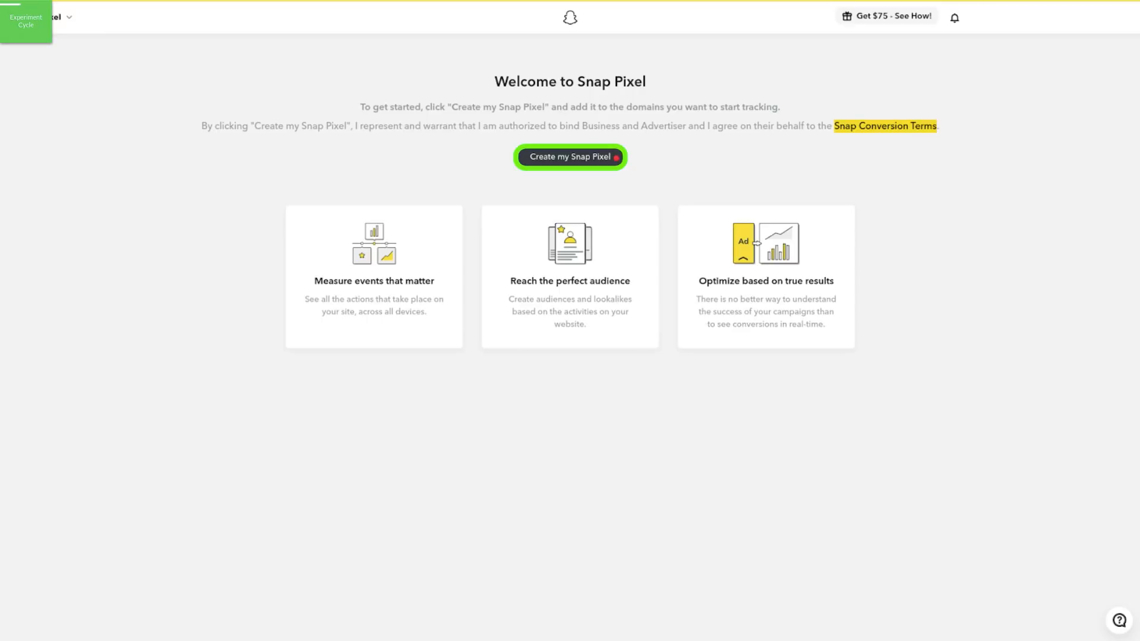
pyautogui.click(601, 168)
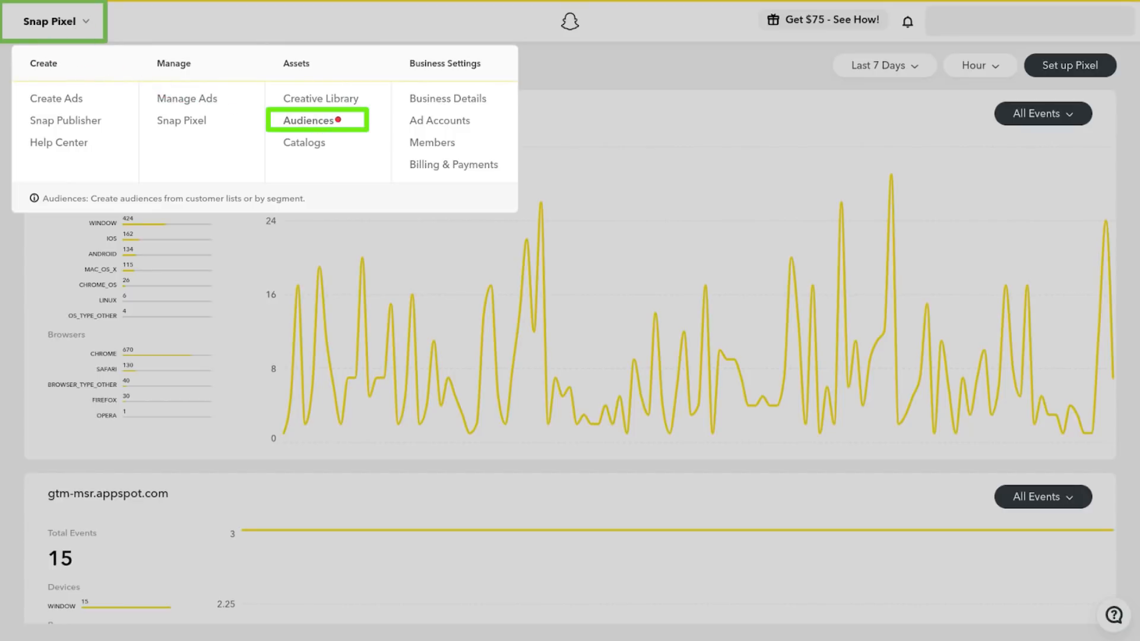
# Step: Create a Snap Audience Match audience named Customer List from Customer List.csv, with data type Email and description "Subs for the new campaign..."
pyautogui.click(339, 117)
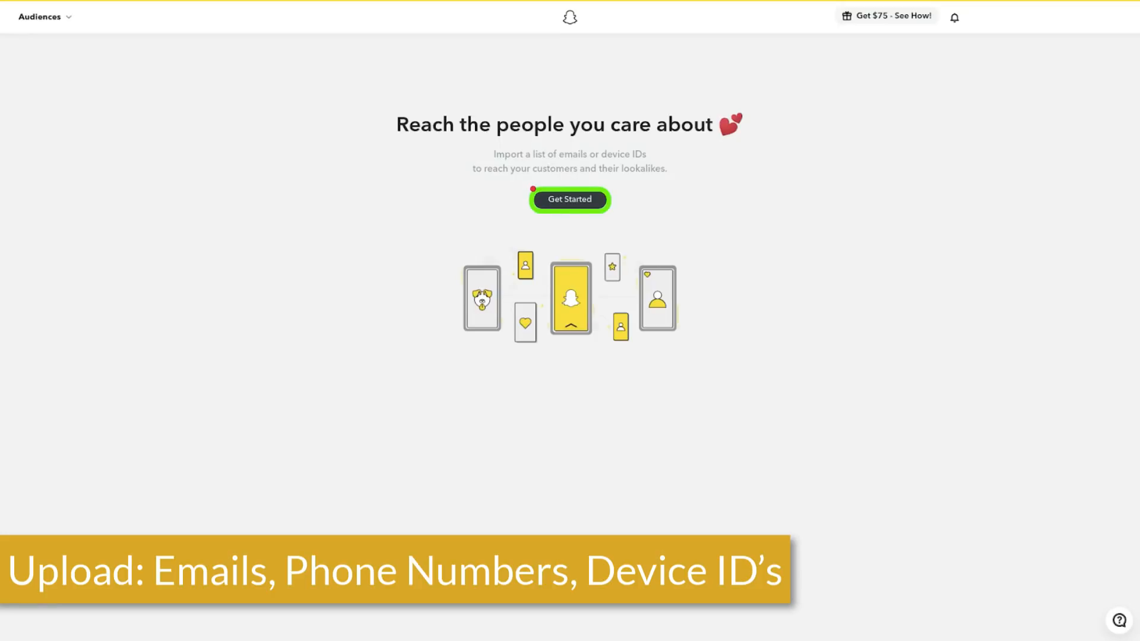
pyautogui.click(569, 199)
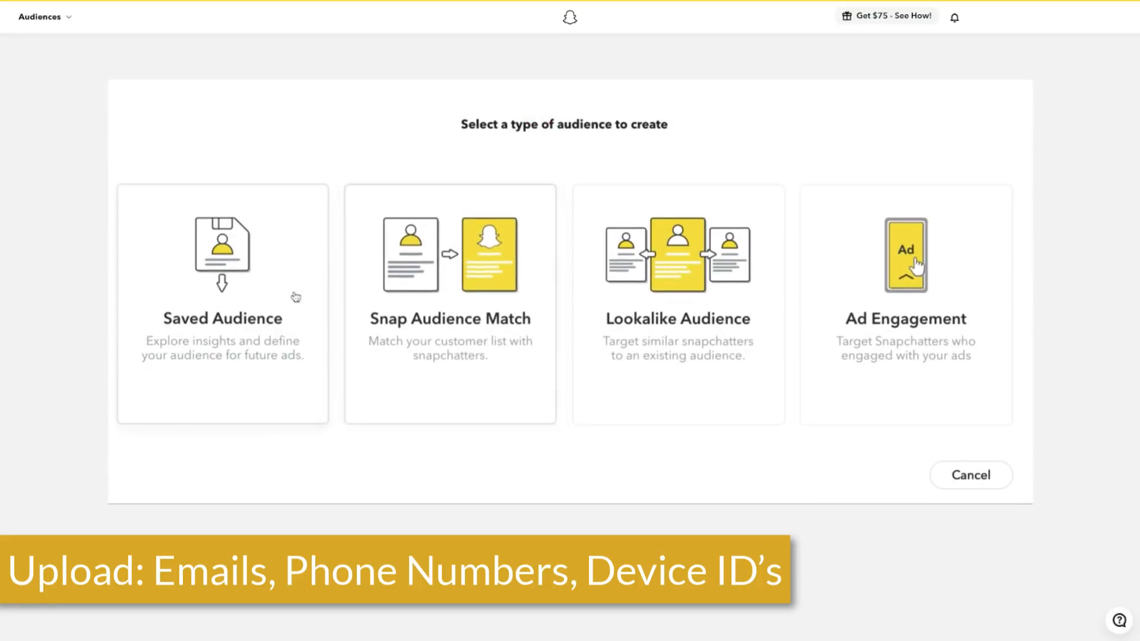
pyautogui.click(476, 400)
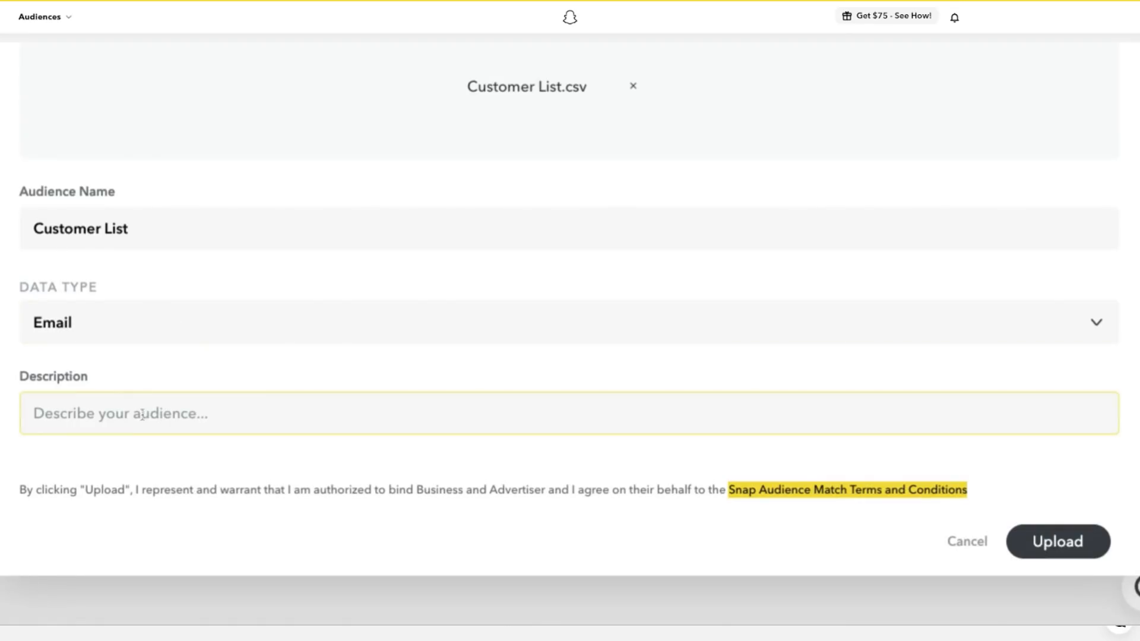
pyautogui.click(277, 412)
pyautogui.write('Subs for the new campa')
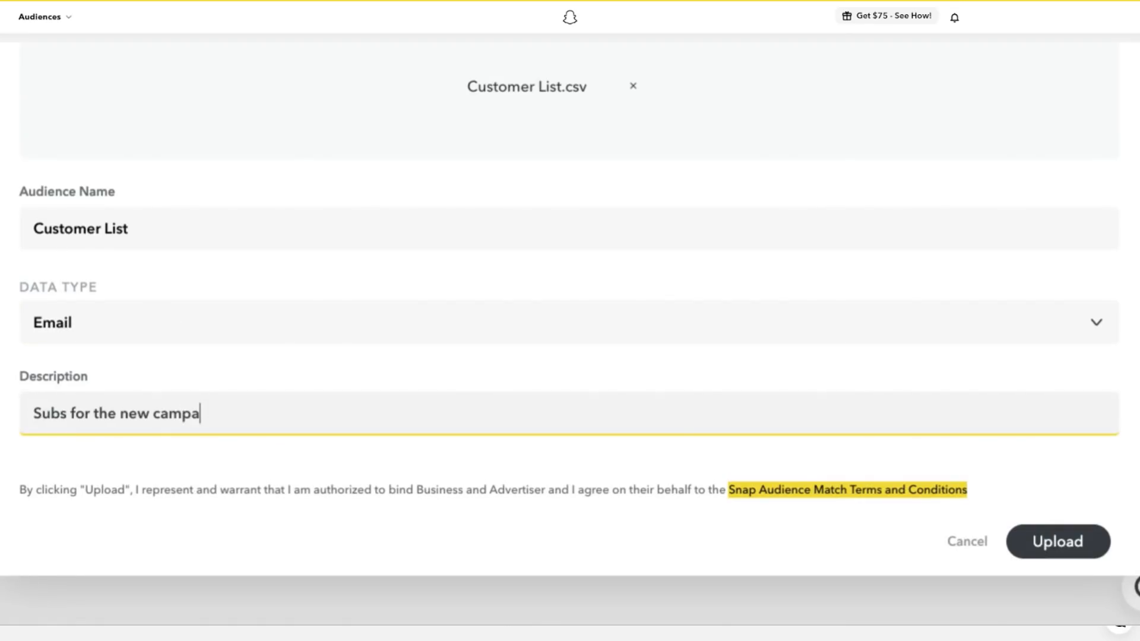
pyautogui.write('ign...')
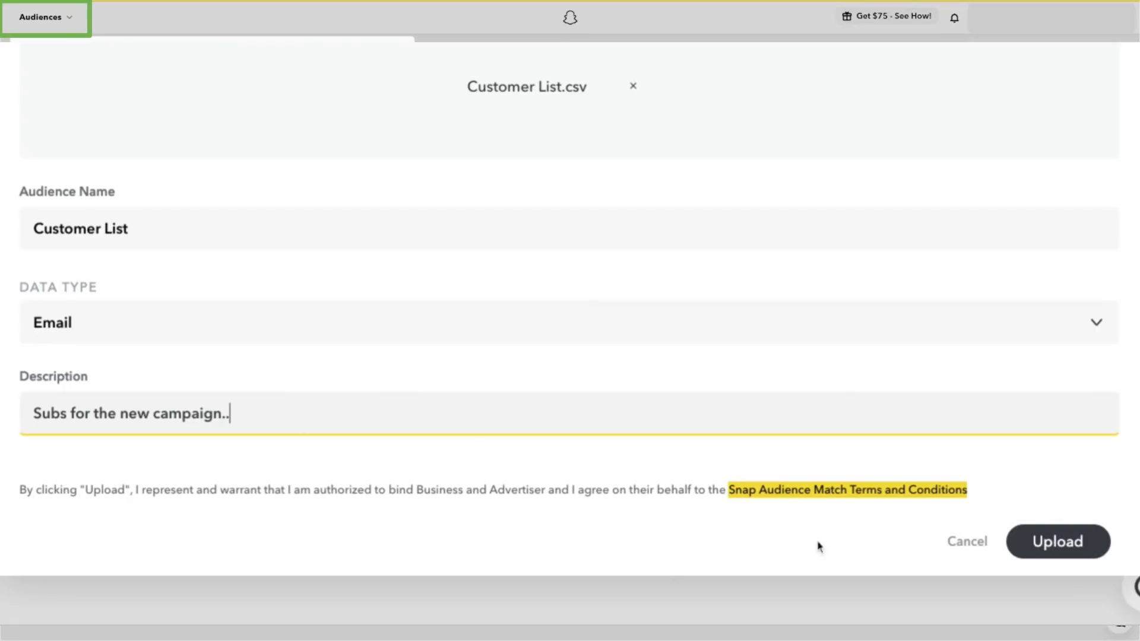
pyautogui.click(1066, 542)
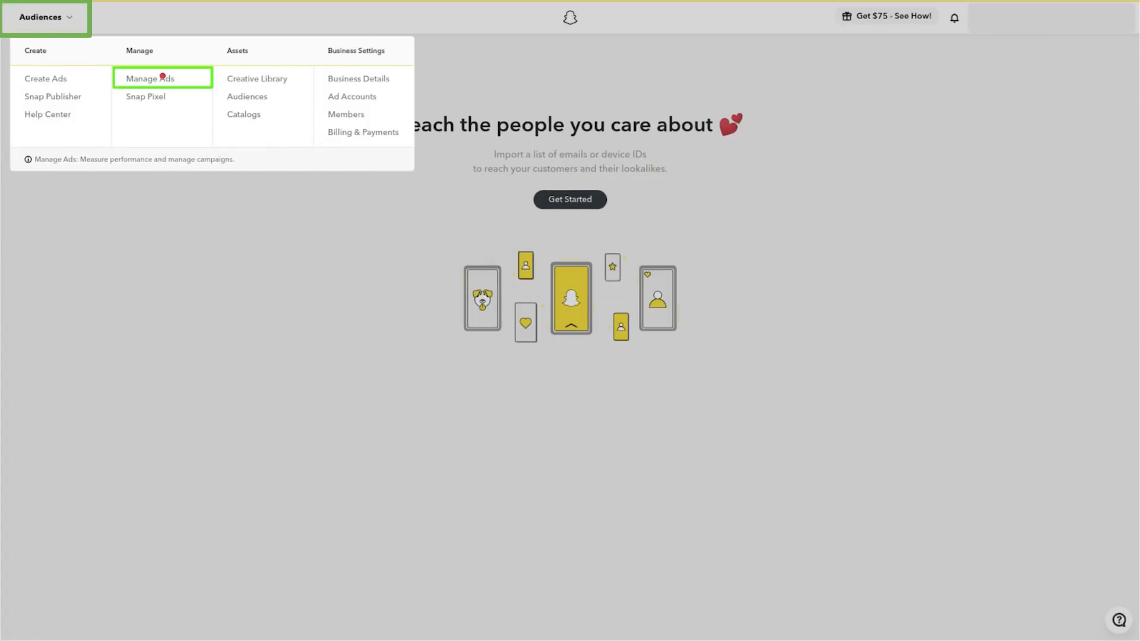
# Step: Return to the all-campaigns overview and examine the customizable columns for ad sets, from Details through Targeting Dimensions
pyautogui.click(161, 78)
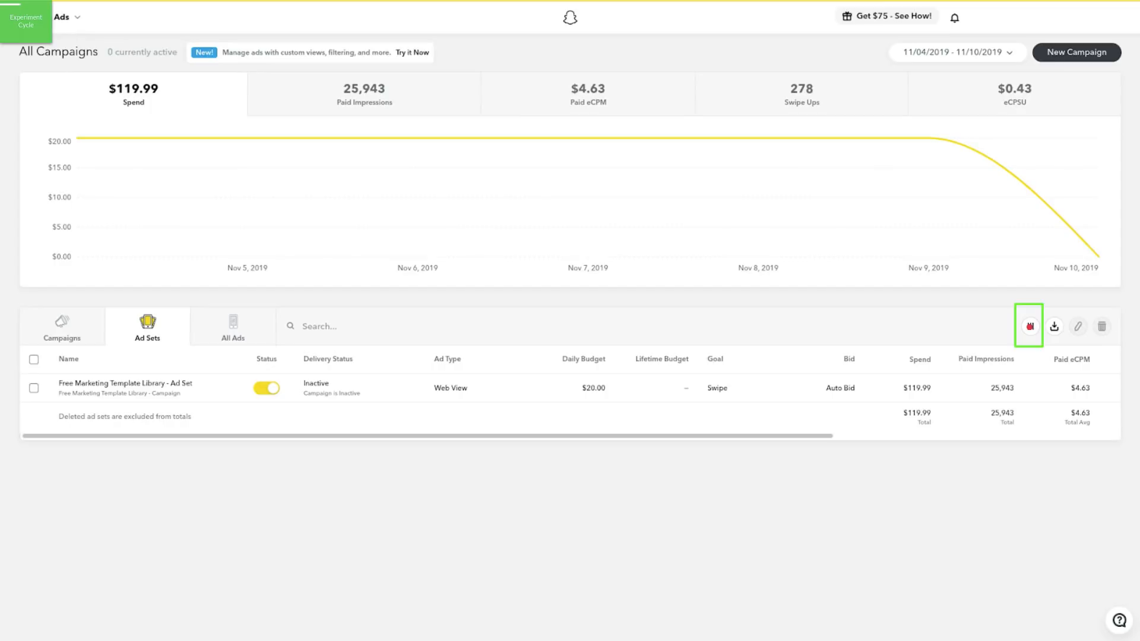
pyautogui.click(1031, 327)
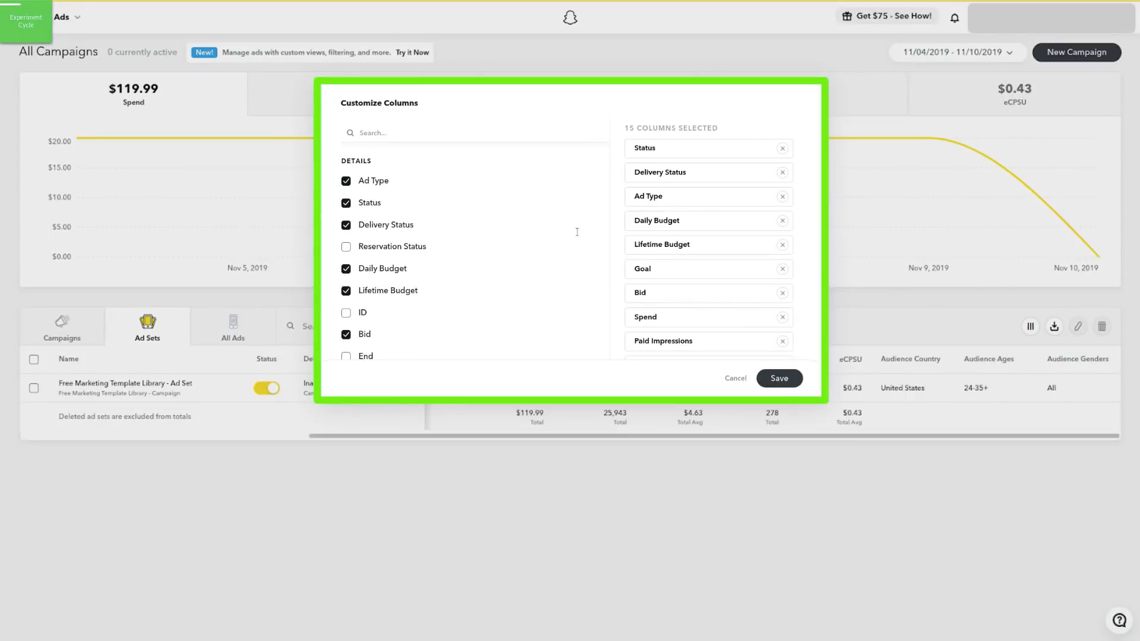
pyautogui.scroll(-1, 588, 196)
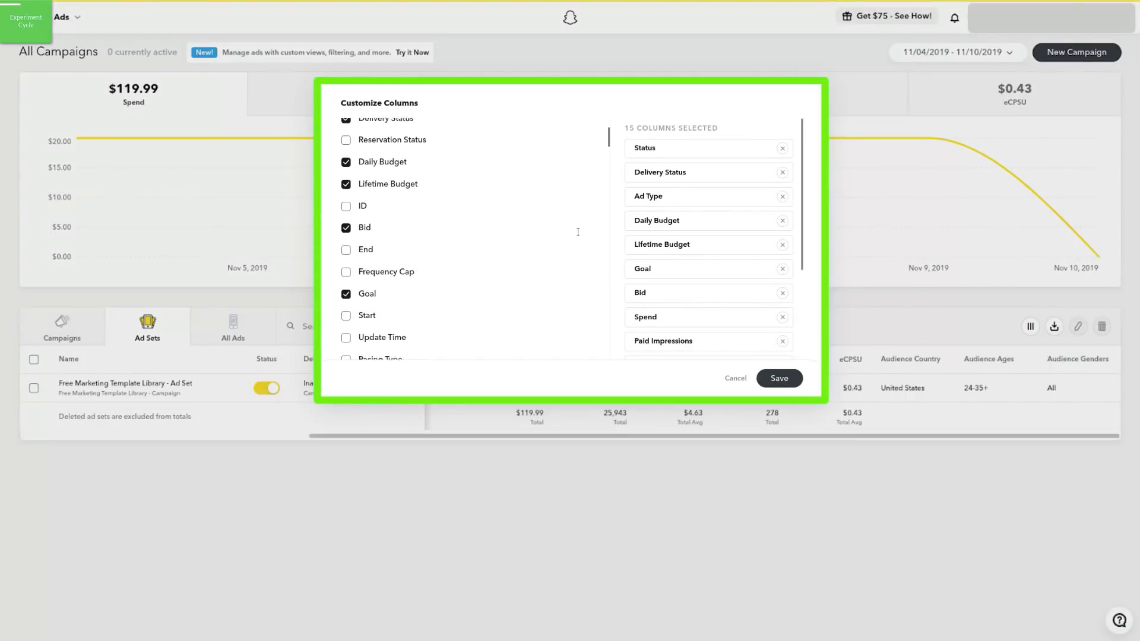
pyautogui.scroll(-6, 577, 232)
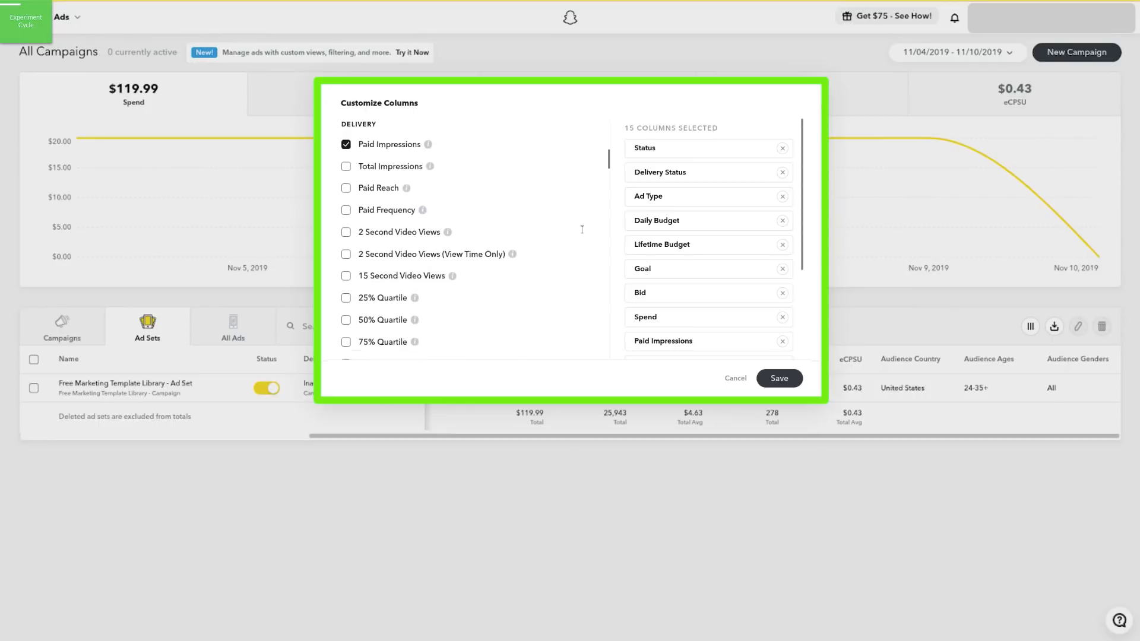
pyautogui.scroll(-5, 583, 229)
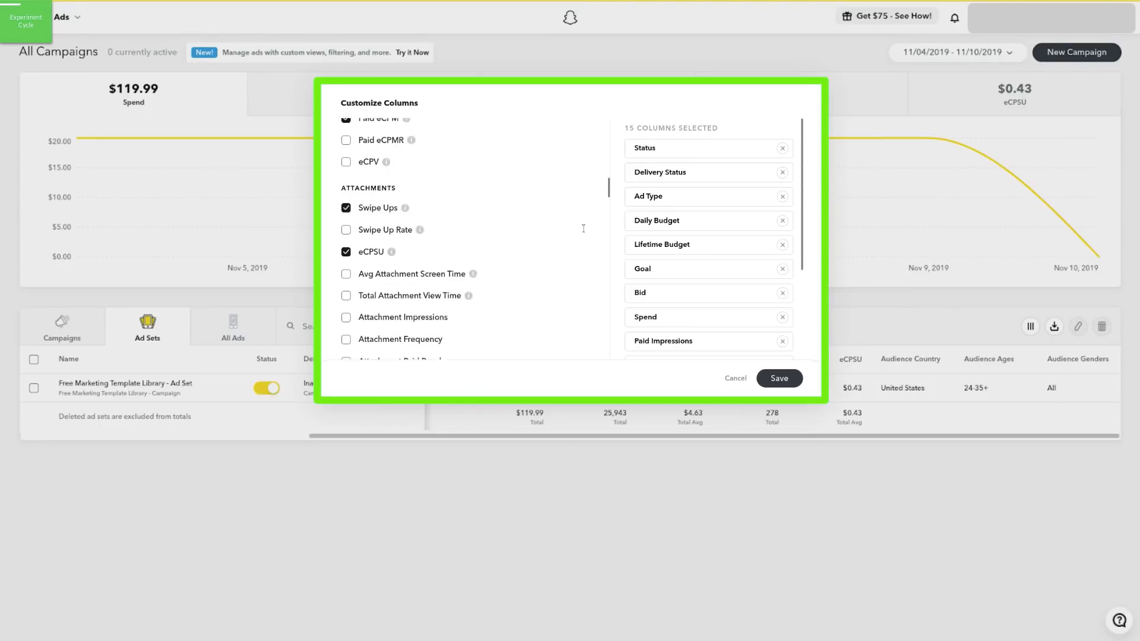
pyautogui.scroll(-6, 586, 228)
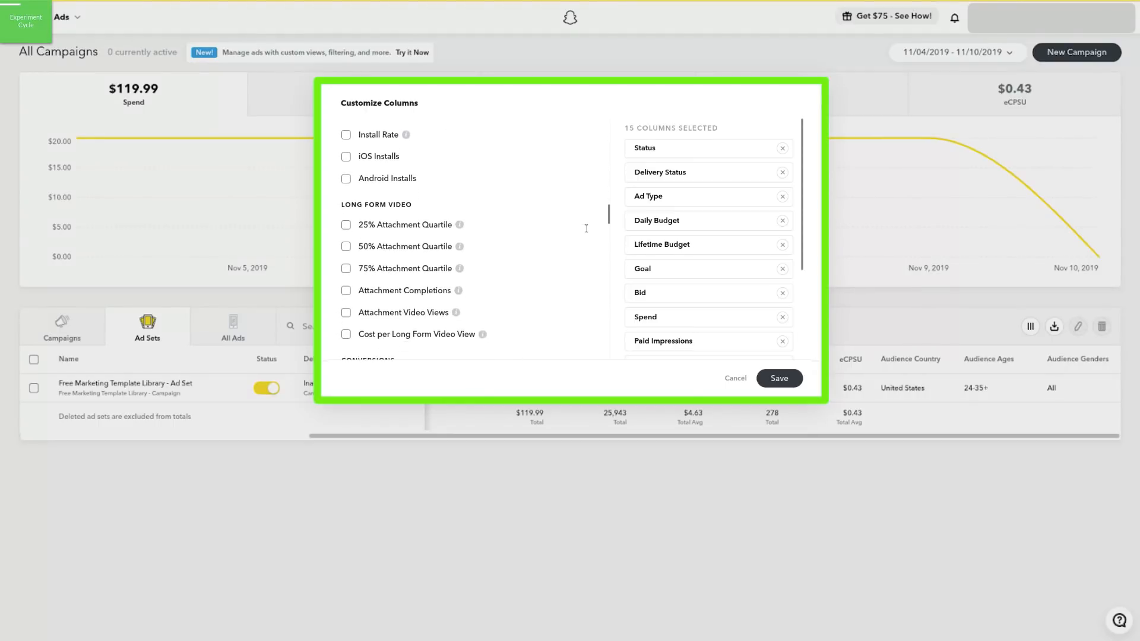
pyautogui.scroll(-6, 586, 229)
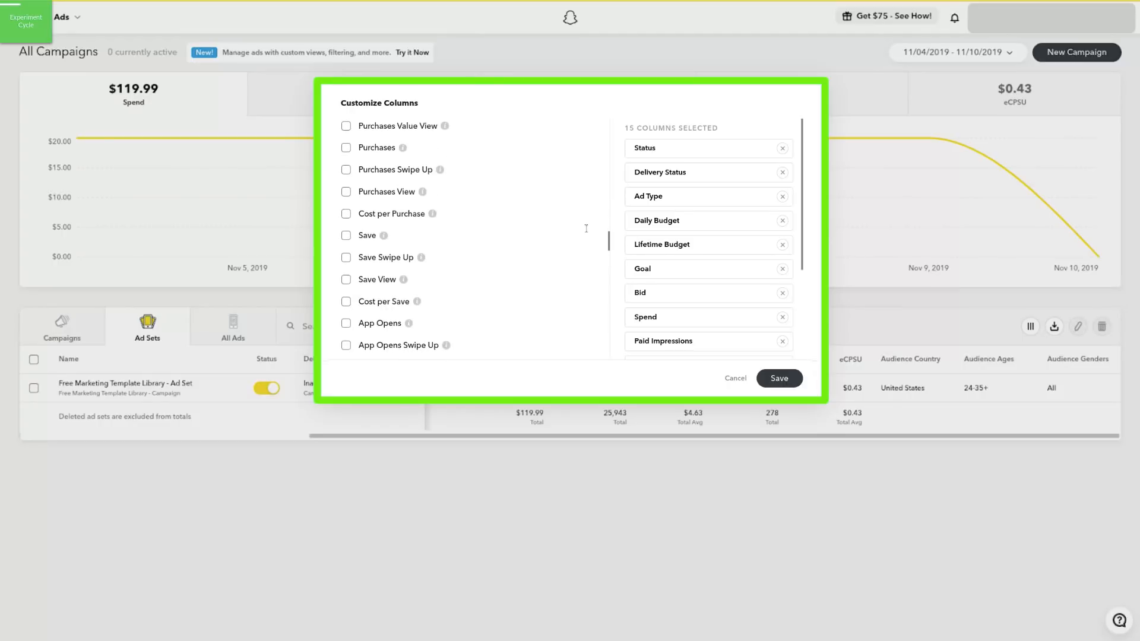
pyautogui.scroll(-6, 586, 229)
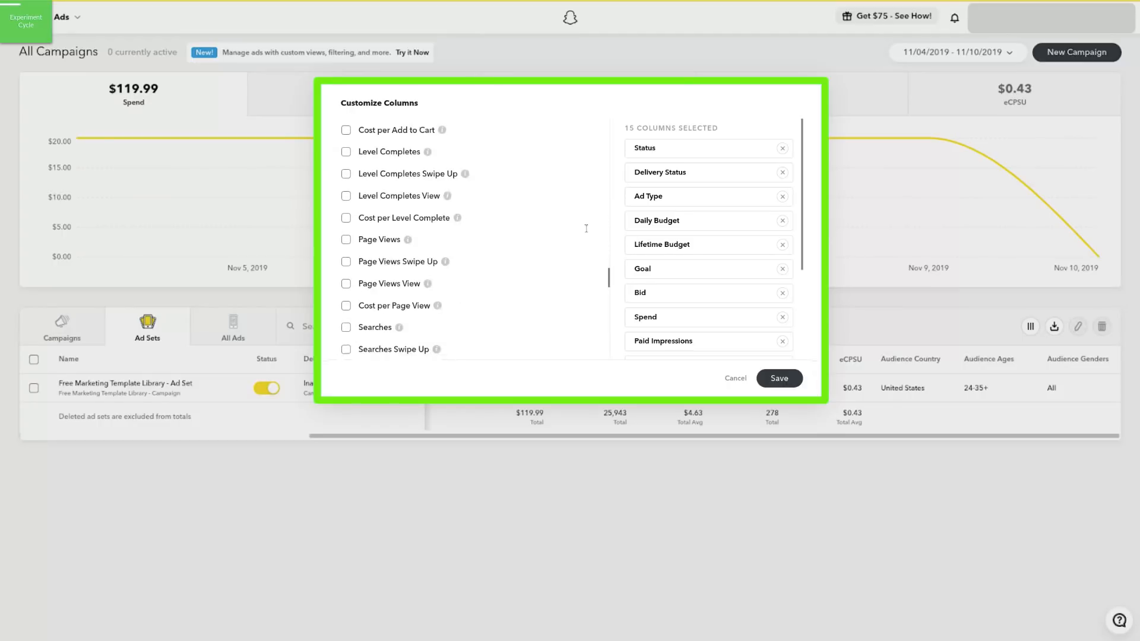
pyautogui.scroll(-6, 585, 229)
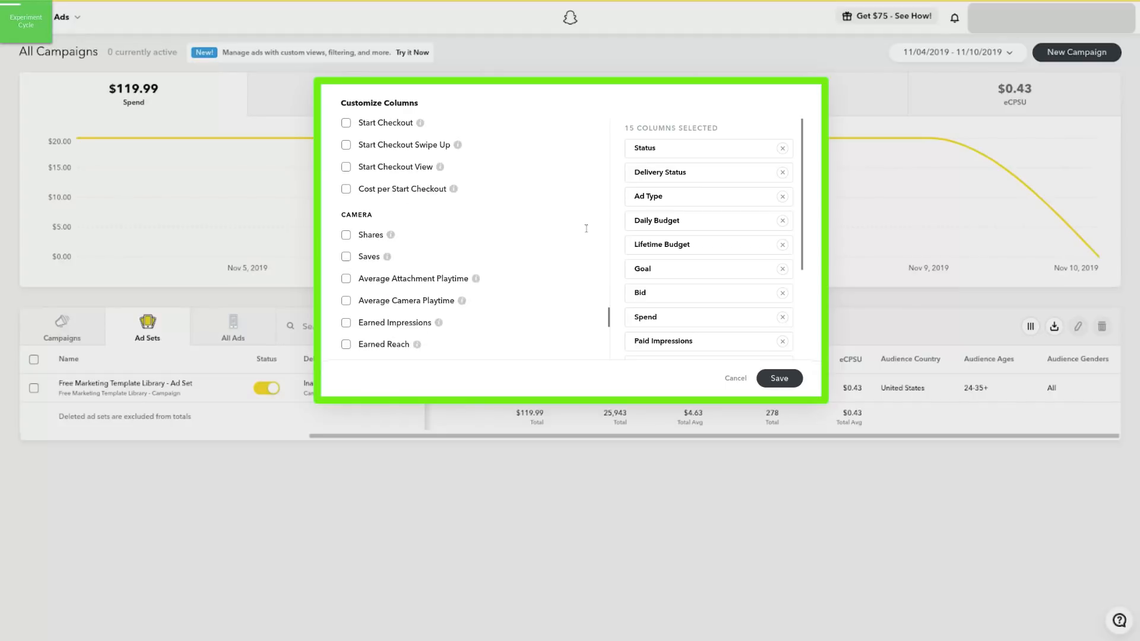
pyautogui.scroll(-3, 586, 229)
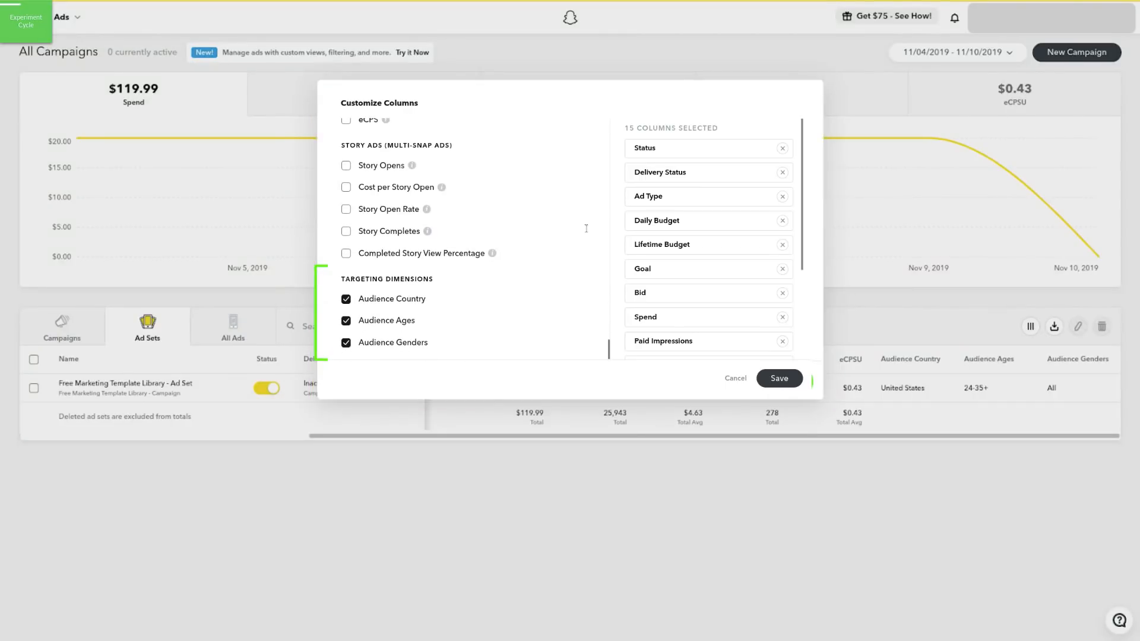
# Step: Move the Audience Ages column above Audience Country in the selected columns and save the column layout
pyautogui.scroll(-3, 749, 272)
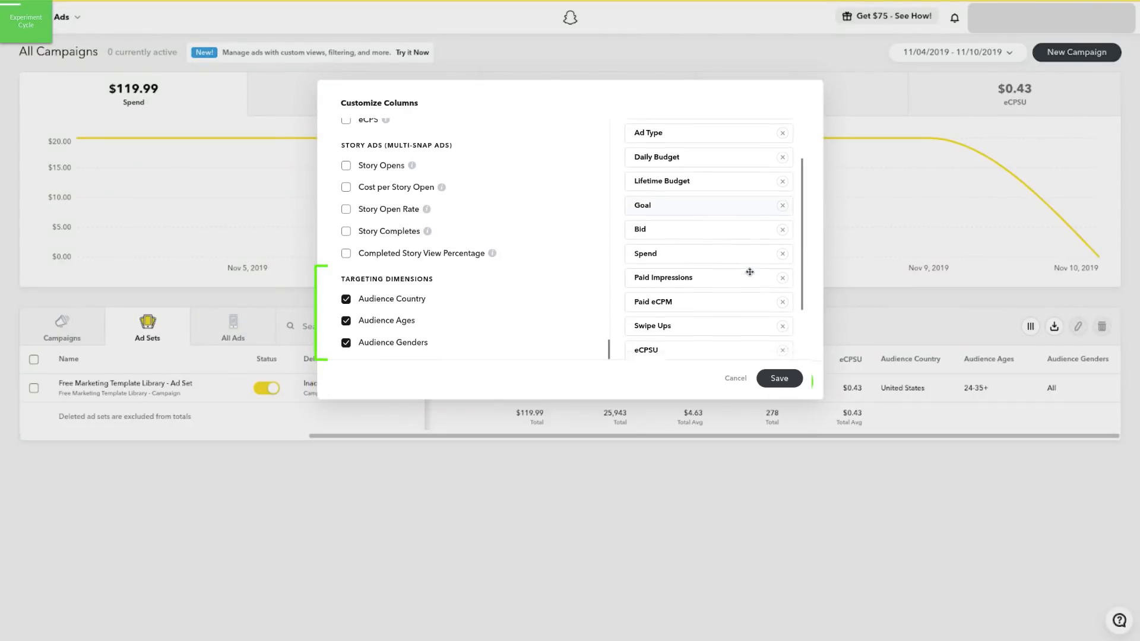
pyautogui.moveTo(656, 320); pyautogui.dragTo(650, 296)
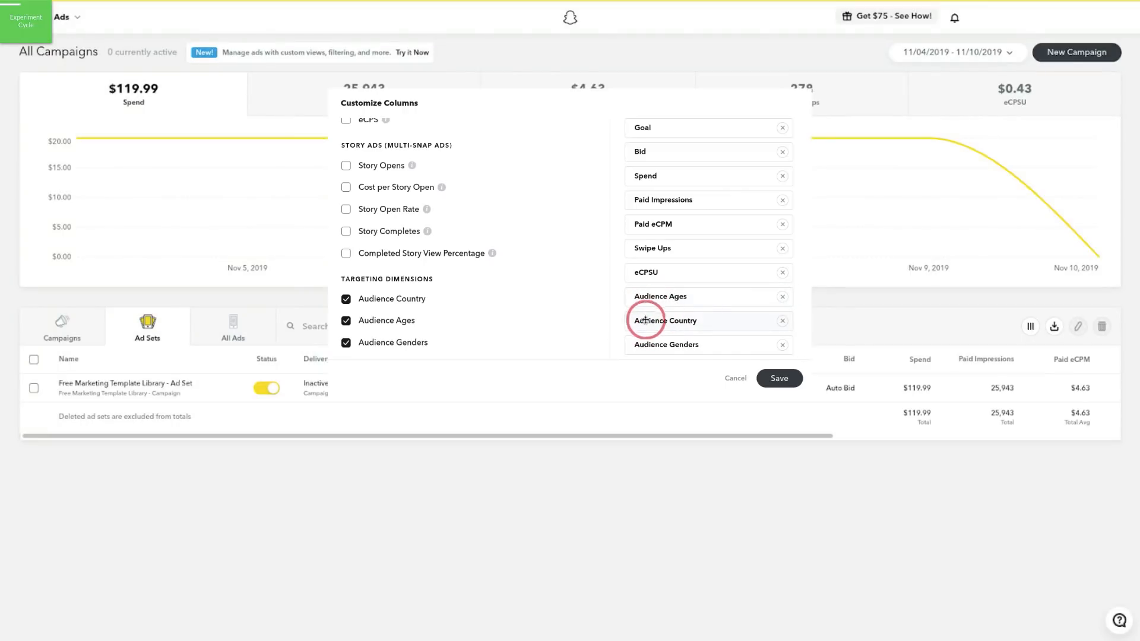
pyautogui.click(793, 379)
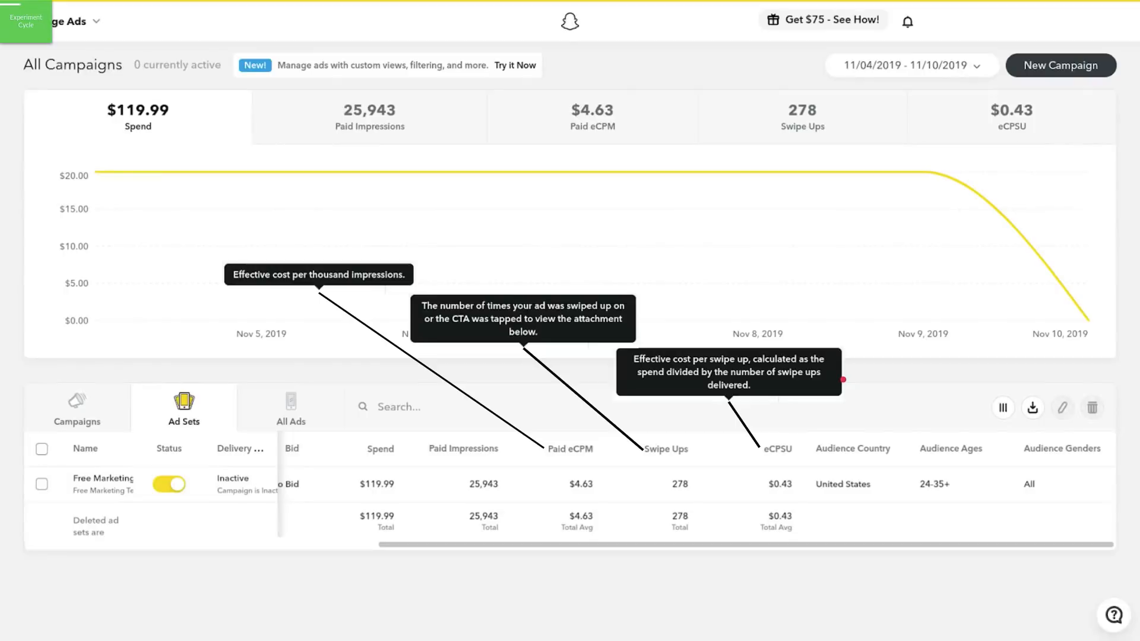